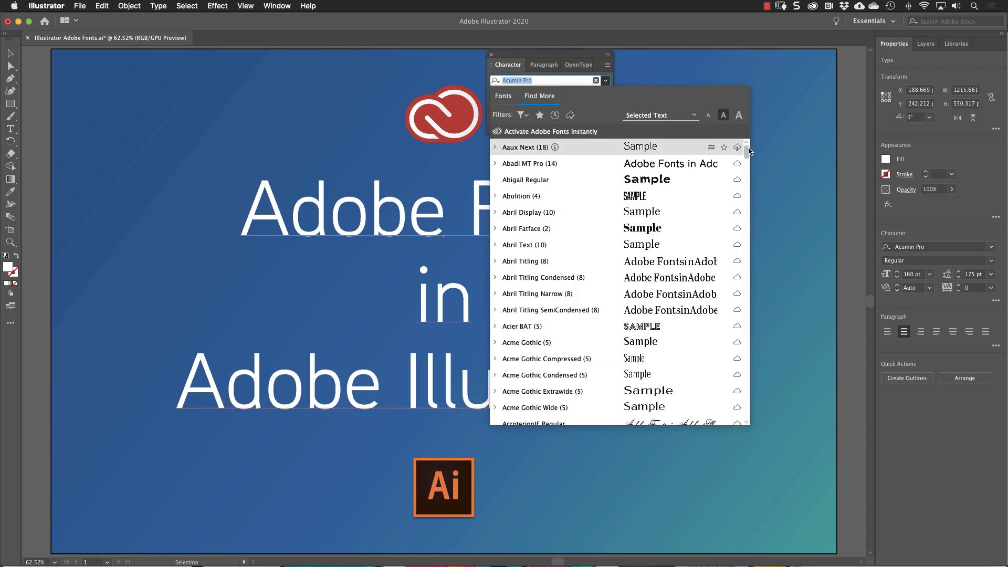
# Step: Find the Armstrong family among the available Adobe Fonts, activate its Regular style and apply it to the selected title text
pyautogui.moveTo(746, 156)
pyautogui.mouseDown()
pyautogui.moveTo(741, 184)
pyautogui.moveTo(741, 174)
pyautogui.mouseUp()
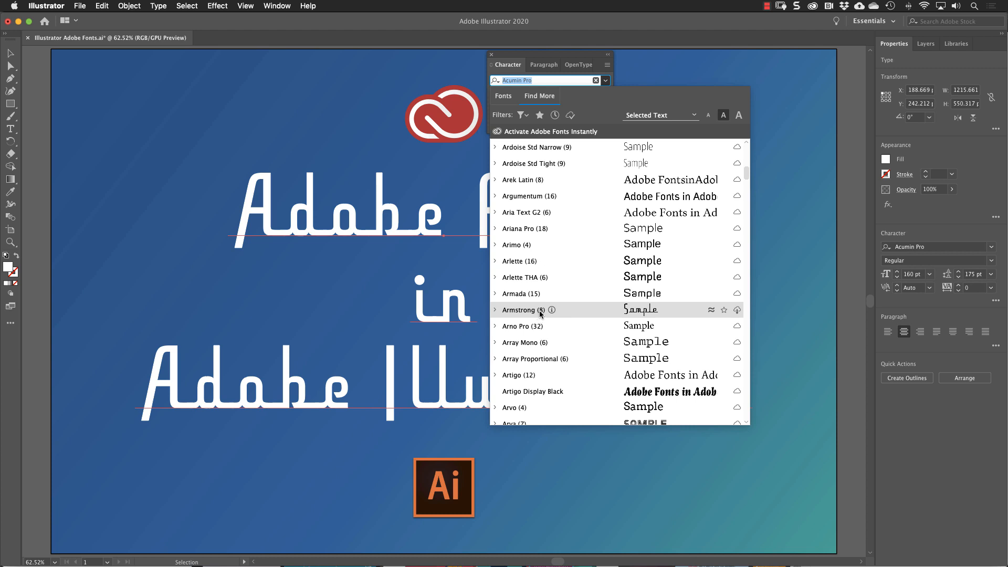
pyautogui.click(495, 311)
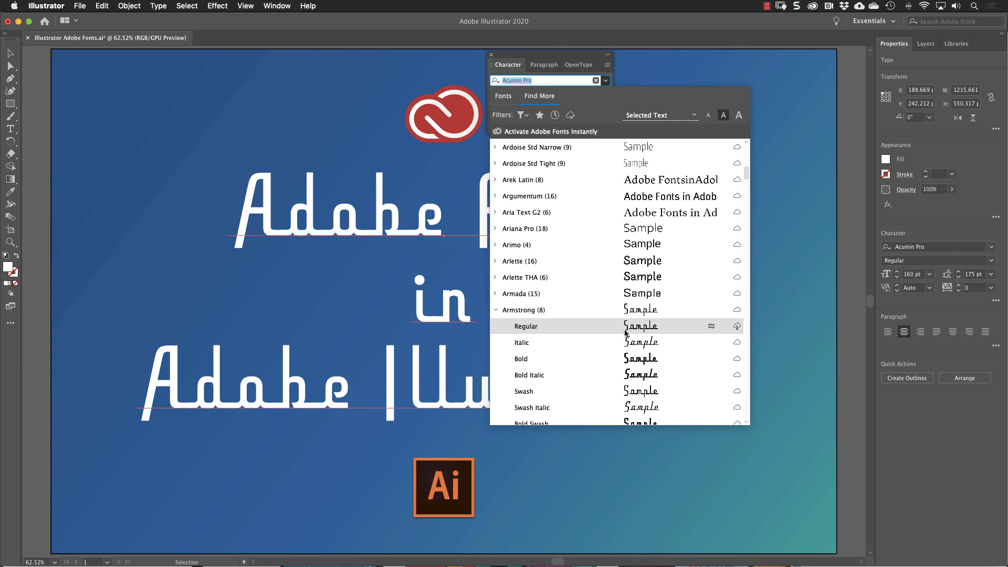
pyautogui.click(737, 327)
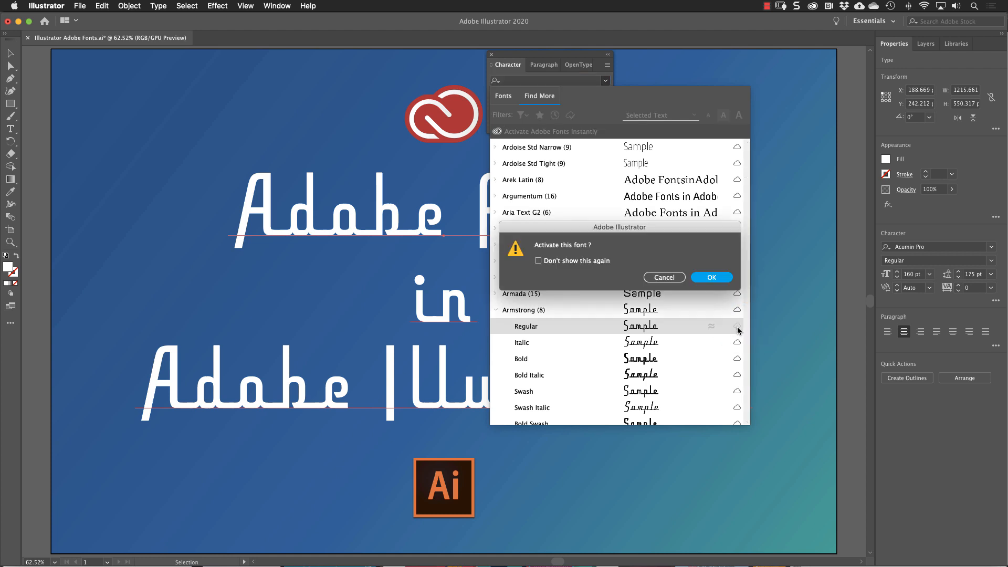
pyautogui.click(711, 277)
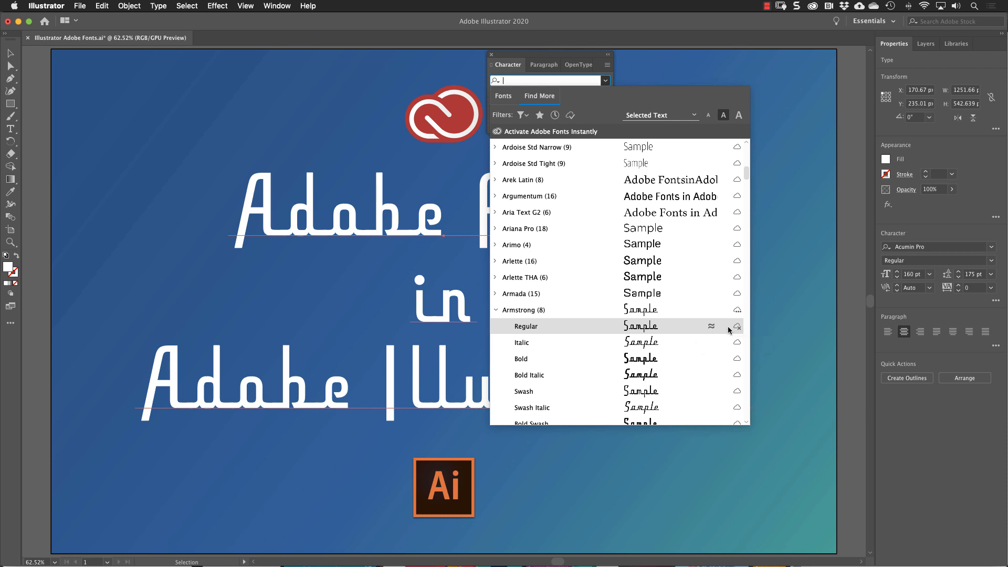
pyautogui.click(638, 328)
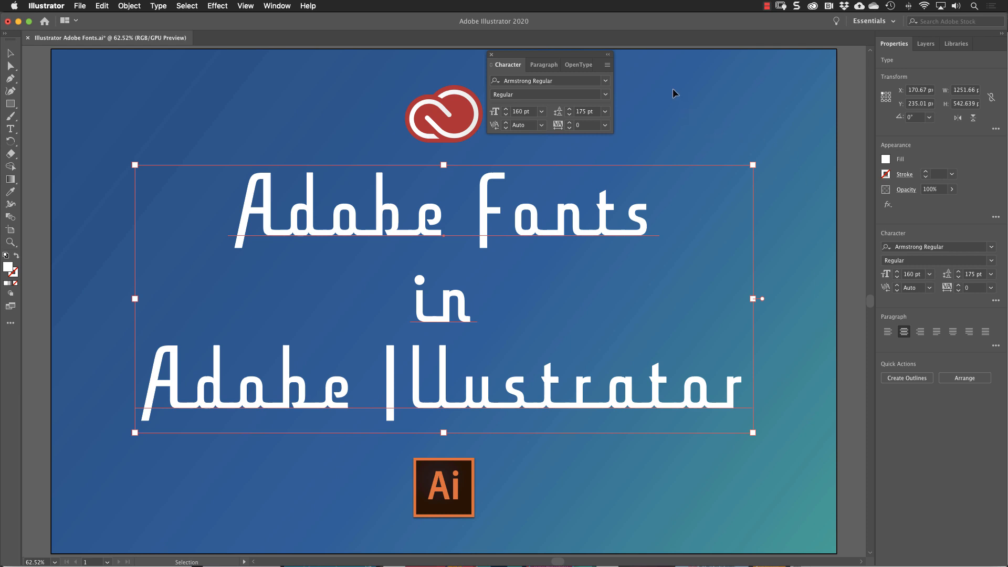
# Step: Browse the additional Adobe Fonts for the title and filter them by the Script classification
pyautogui.click(605, 84)
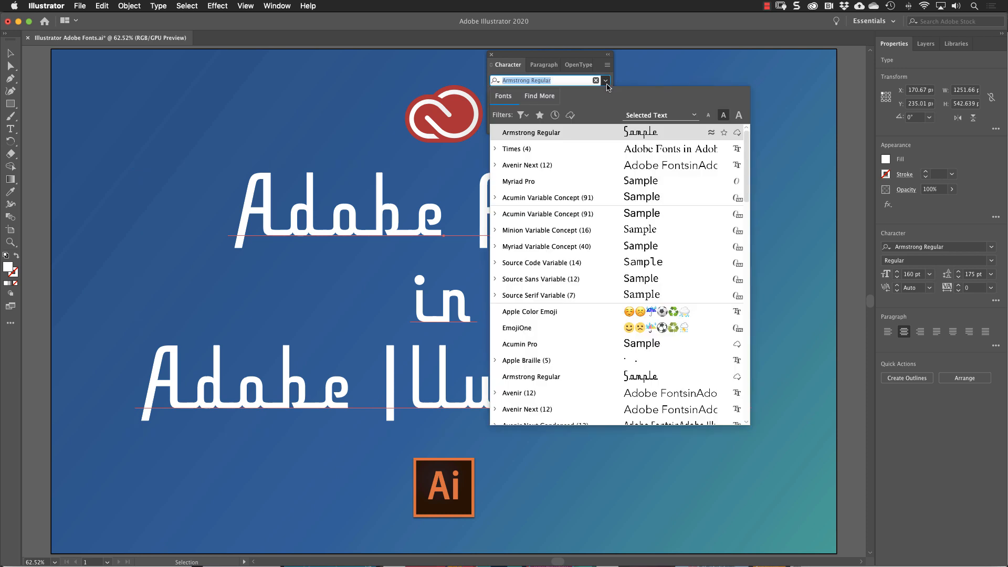
pyautogui.click(542, 99)
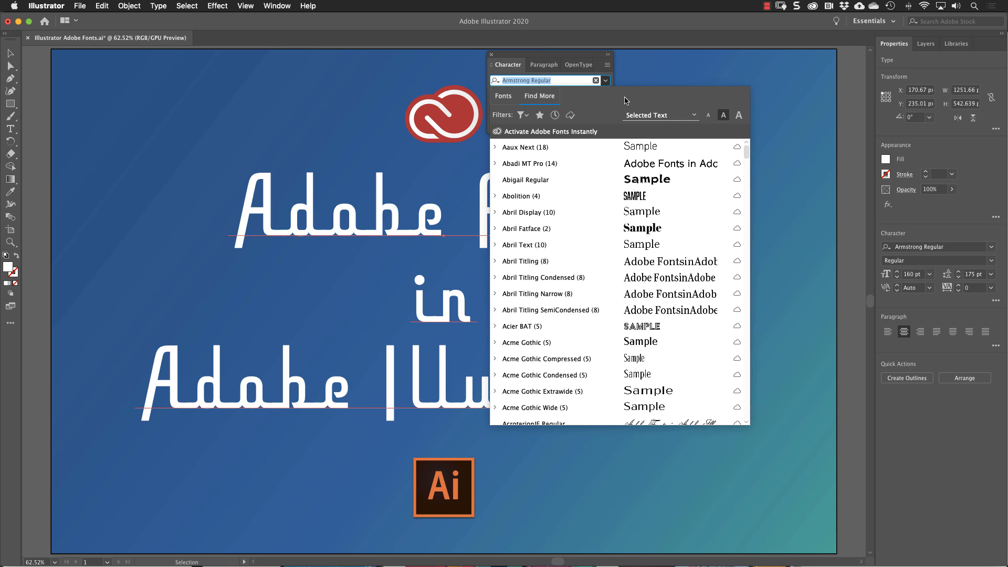
pyautogui.click(522, 116)
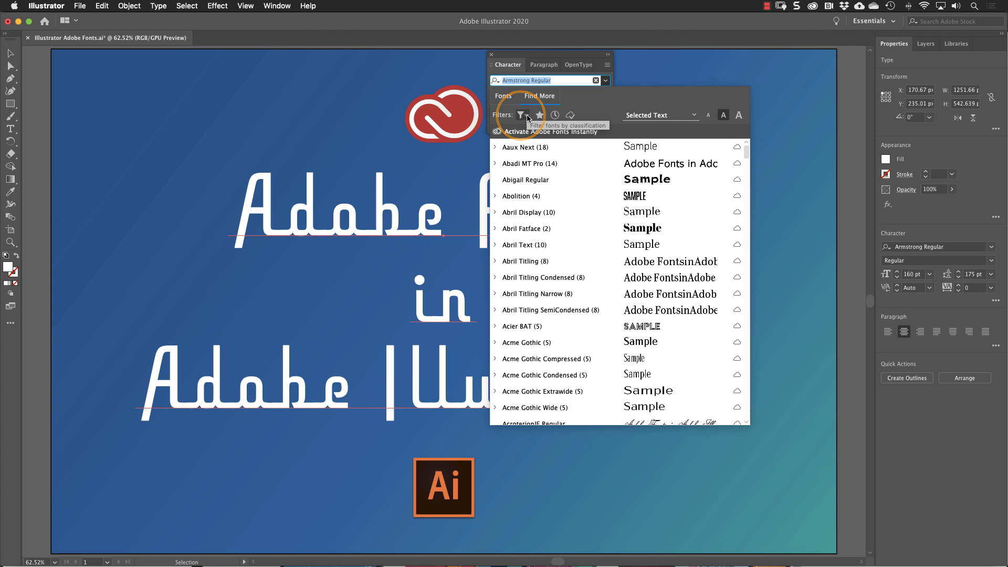
pyautogui.click(523, 114)
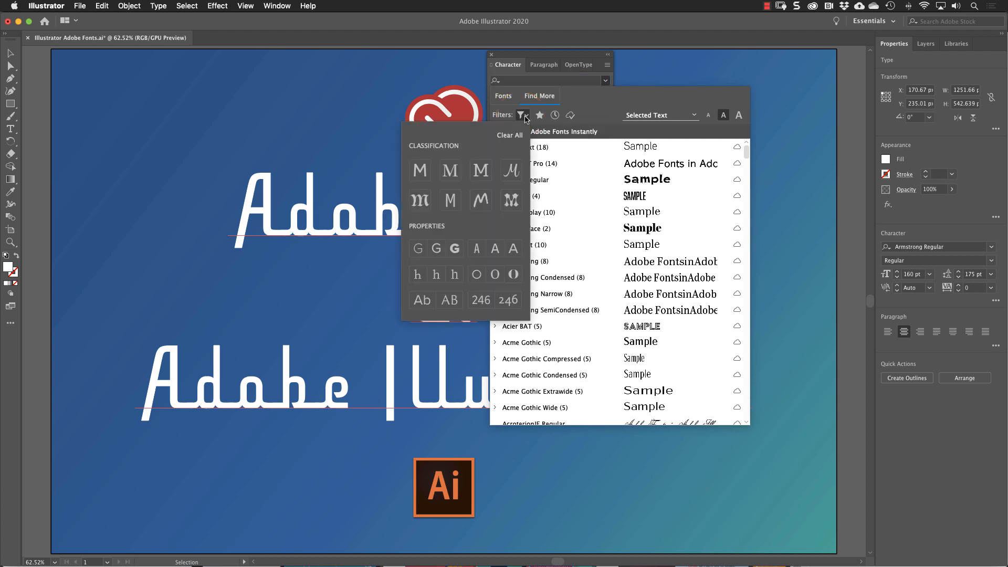
pyautogui.click(510, 172)
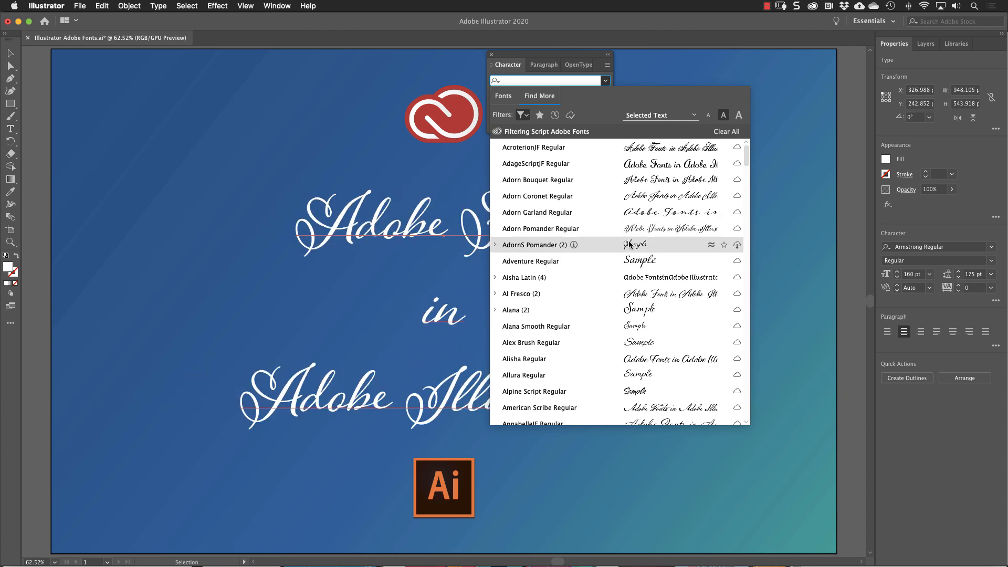
# Step: Activate the Adorn Pomander Regular font and apply it to the selected title text
pyautogui.click(737, 230)
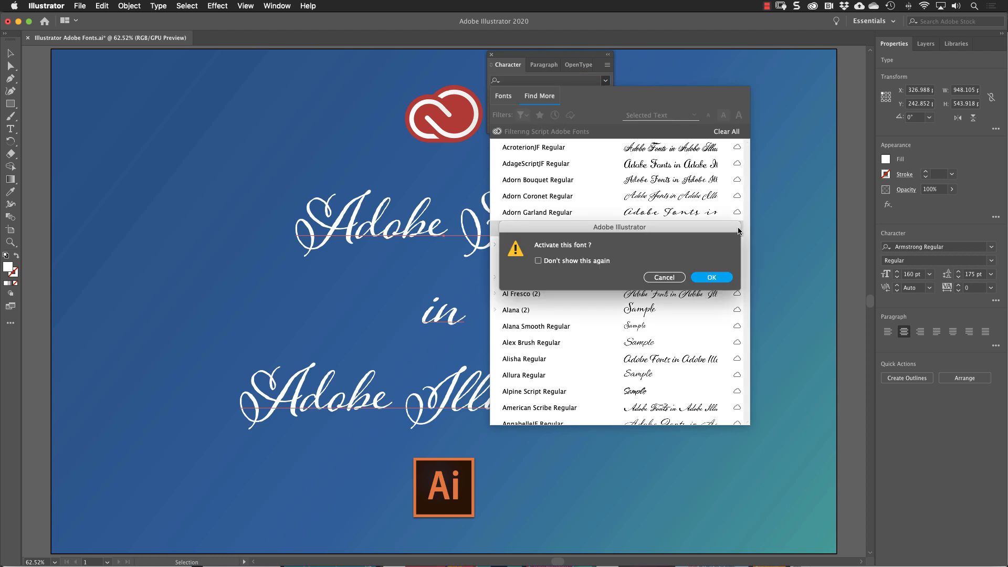
pyautogui.click(713, 280)
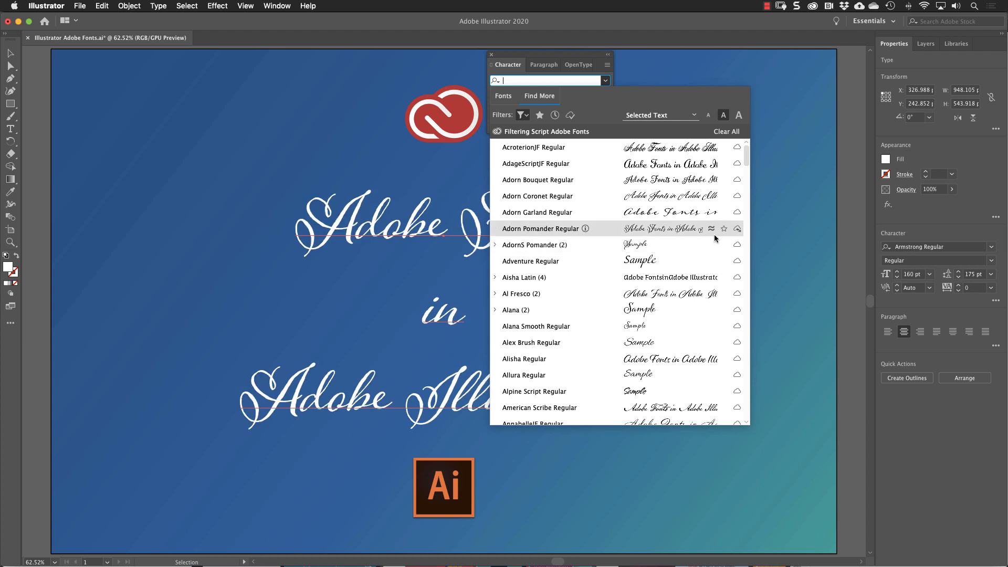
pyautogui.click(648, 231)
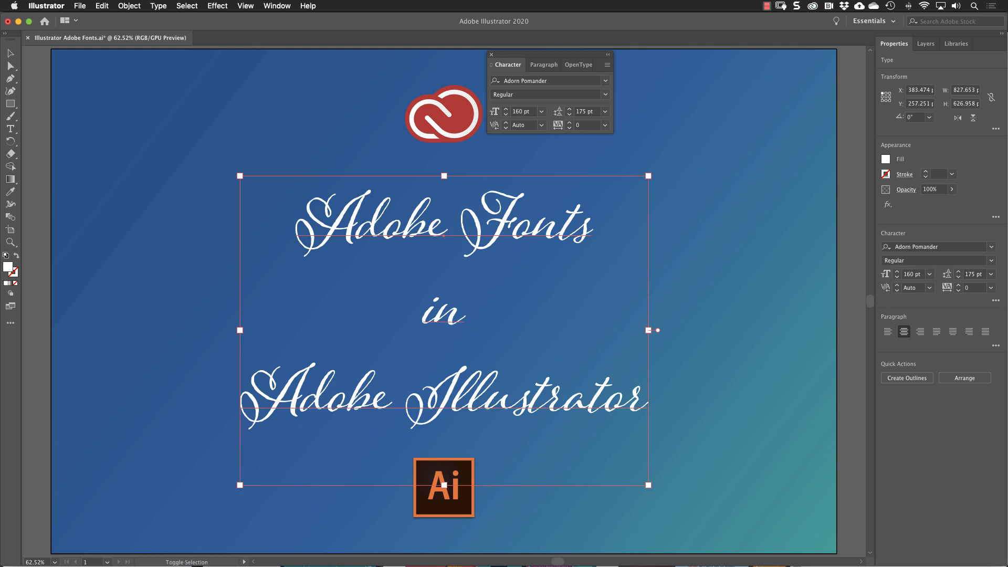
# Step: Switch to the Adobe Fonts website in Safari and deactivate all active fonts in My Adobe Fonts
pyautogui.press('super+Tab')
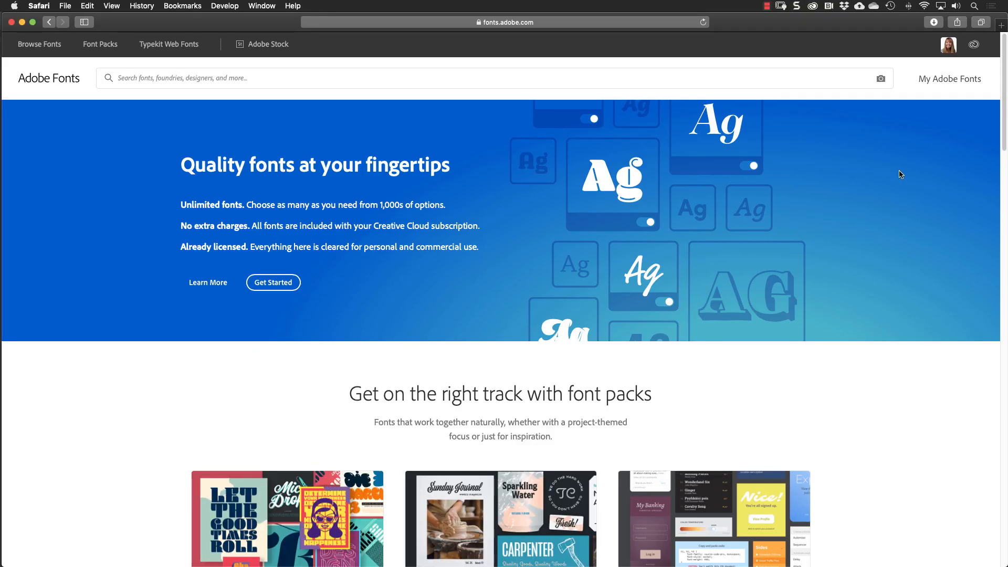
pyautogui.scroll(-1, 890, 172)
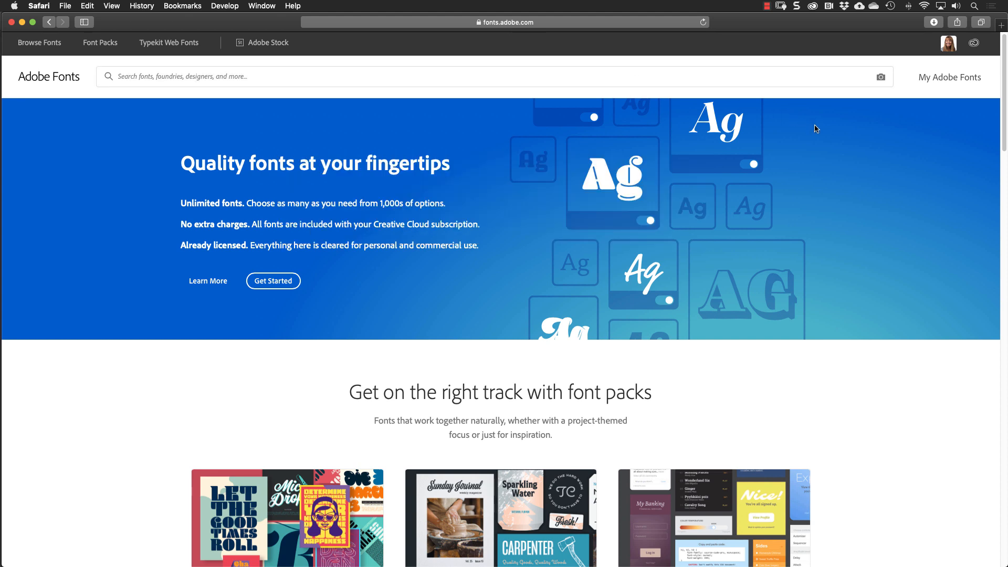
pyautogui.click(943, 79)
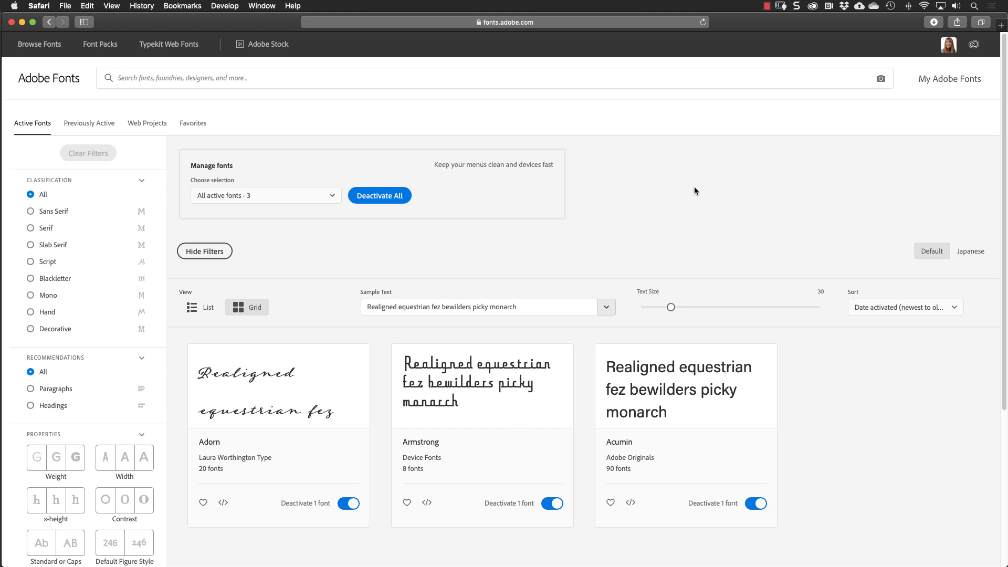
pyautogui.click(373, 199)
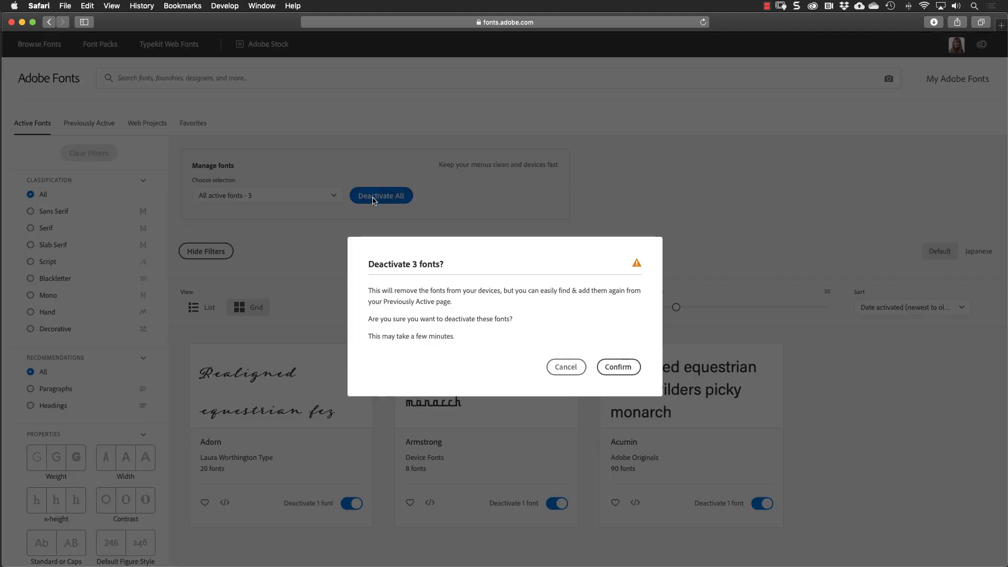
pyautogui.click(617, 364)
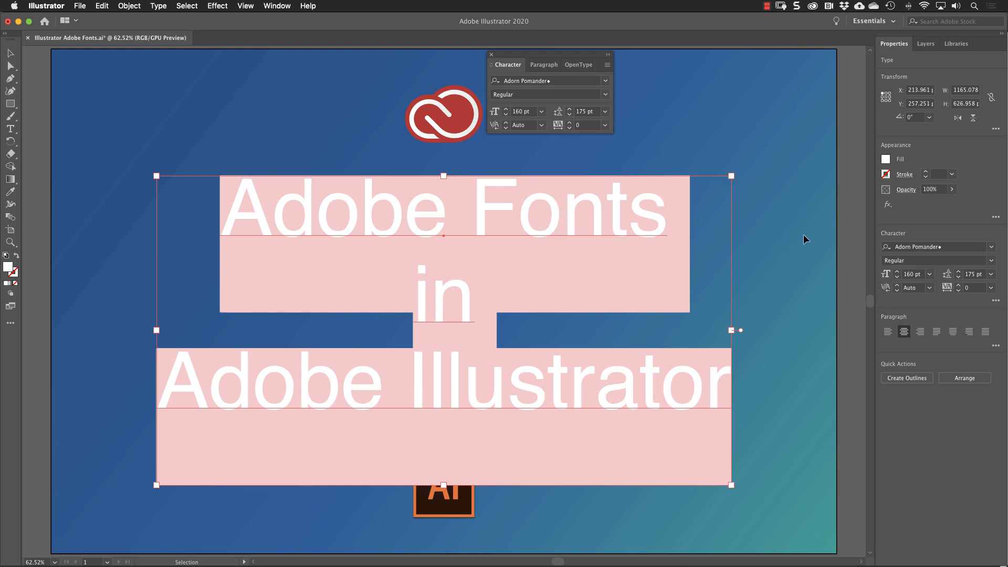
# Step: Back in Illustrator, resolve the document's missing fonts by activating AdornPomander
pyautogui.click(158, 6)
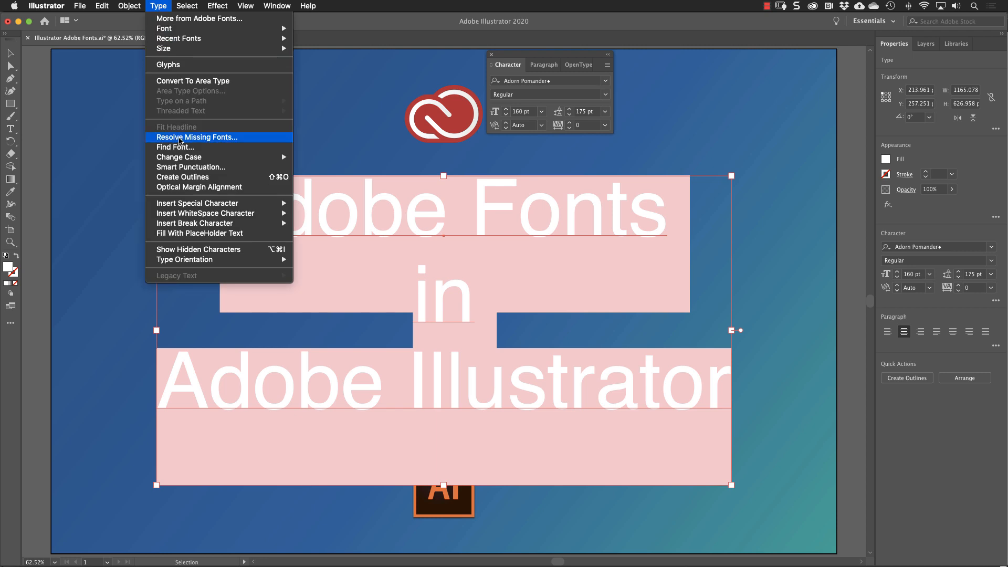
pyautogui.click(180, 139)
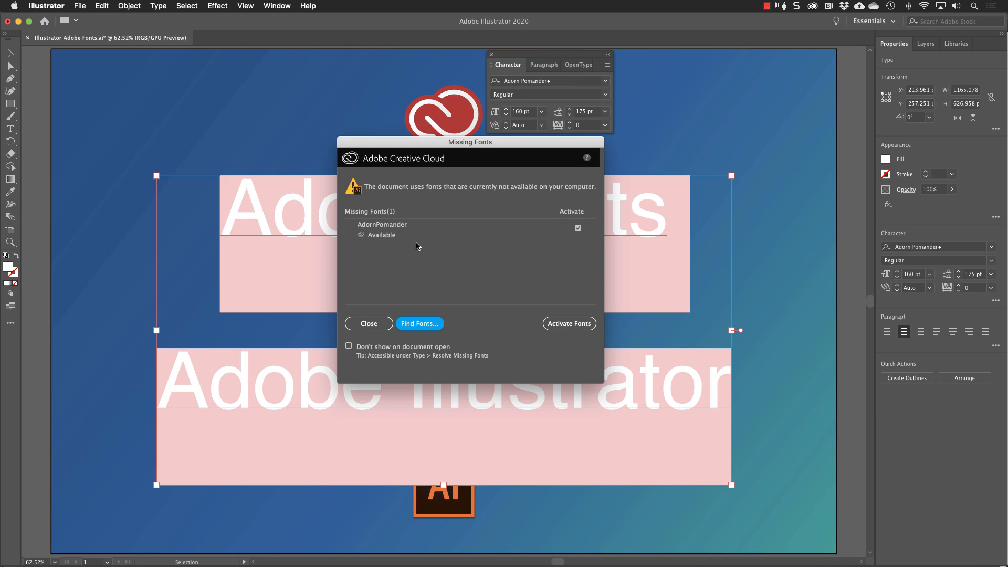
pyautogui.click(564, 323)
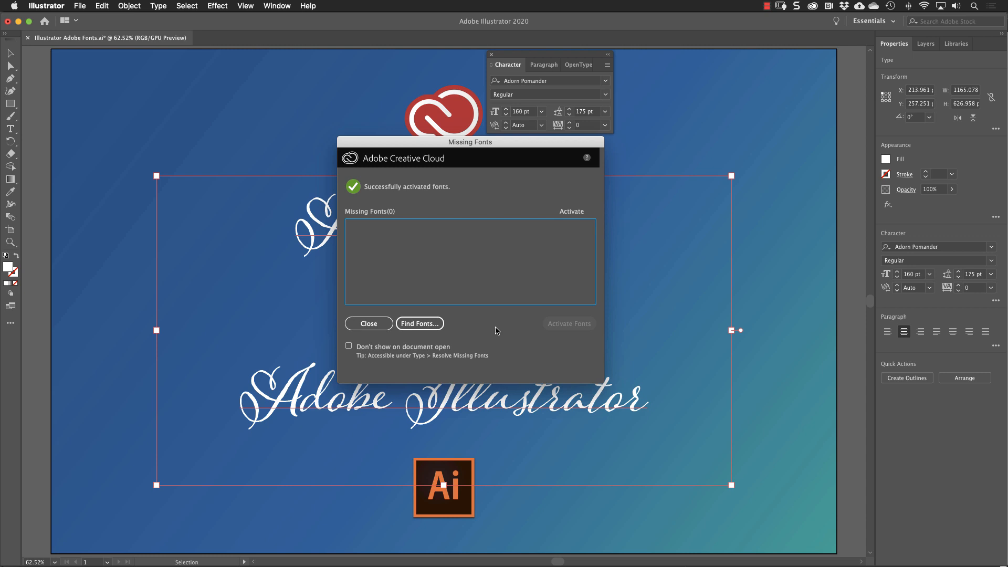
pyautogui.click(367, 323)
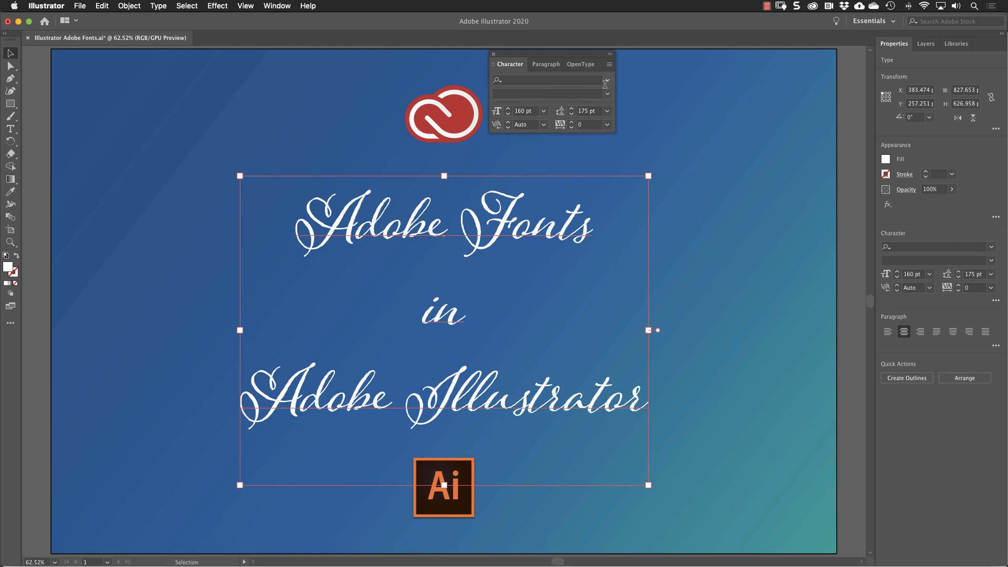
# Step: Clear the Script filter from the font list and toggle the active Adobe Fonts filter on and off
pyautogui.click(608, 81)
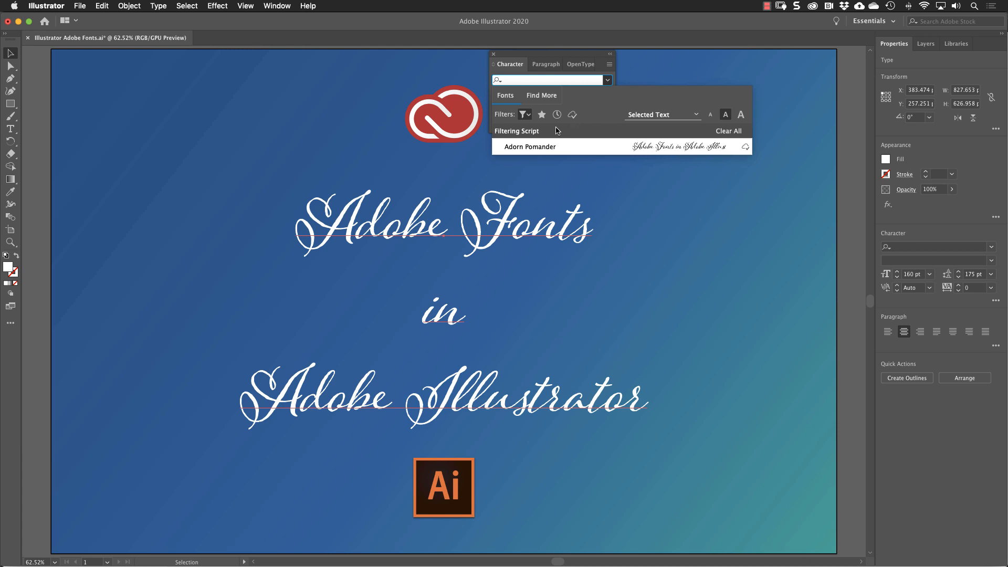
pyautogui.click(730, 131)
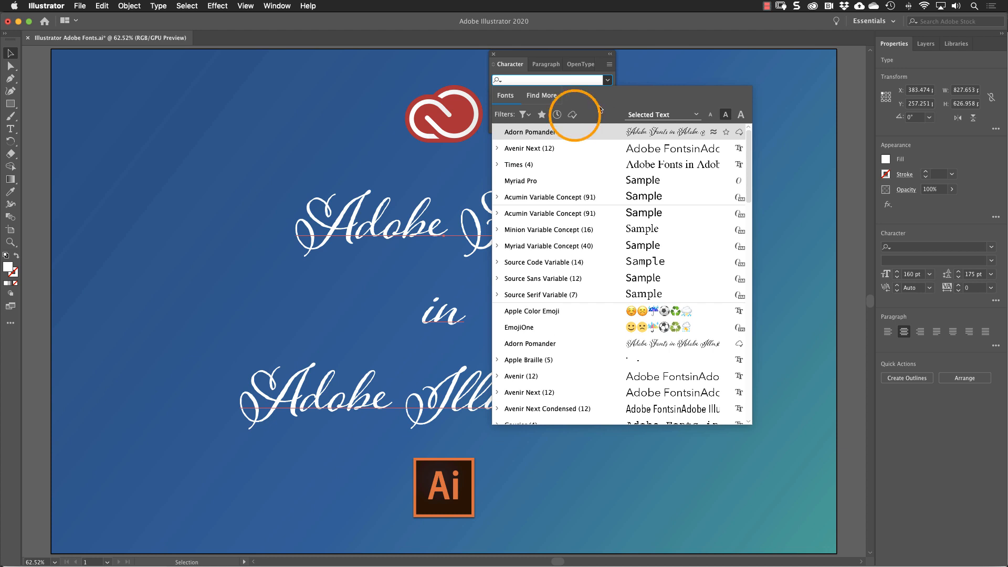
pyautogui.click(573, 117)
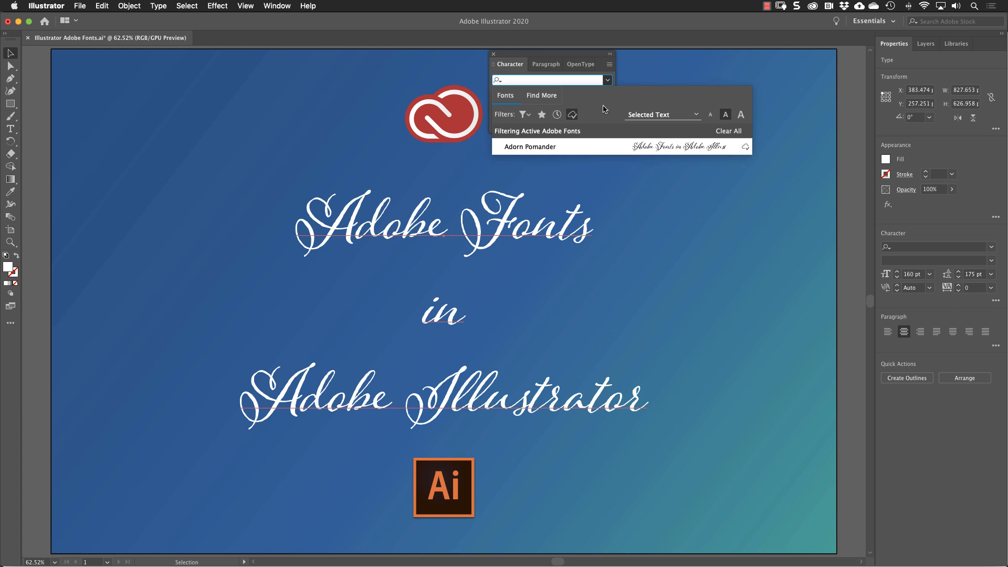
pyautogui.click(573, 115)
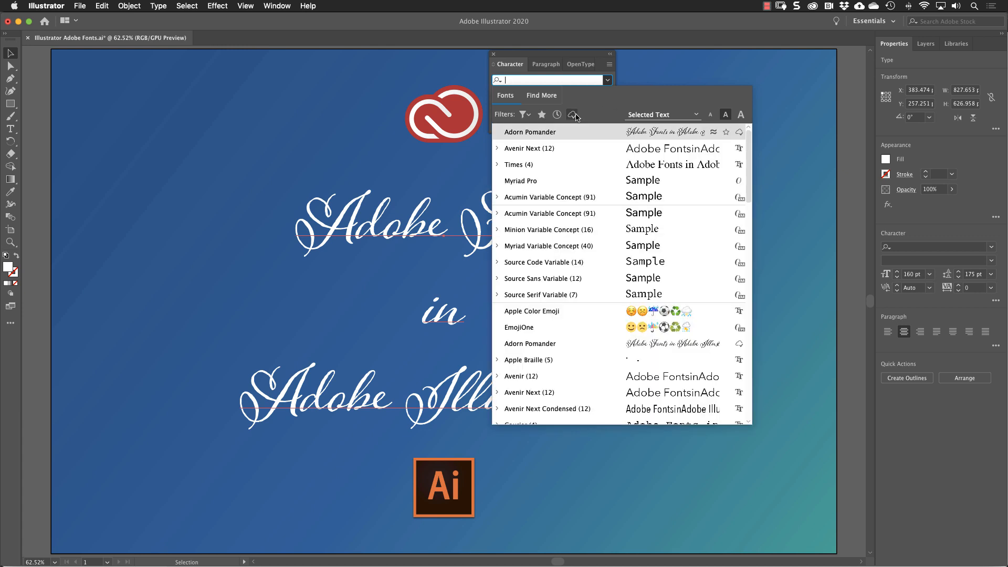
# Step: Find the Abolition family among the additional Adobe Fonts, activate its Regular style and apply it to the title text
pyautogui.click(546, 98)
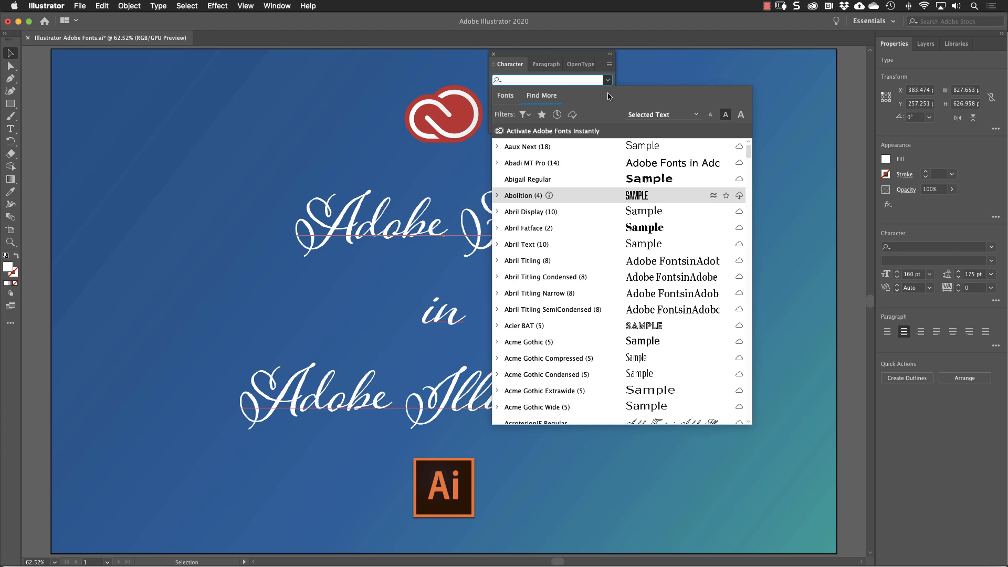
pyautogui.click(497, 195)
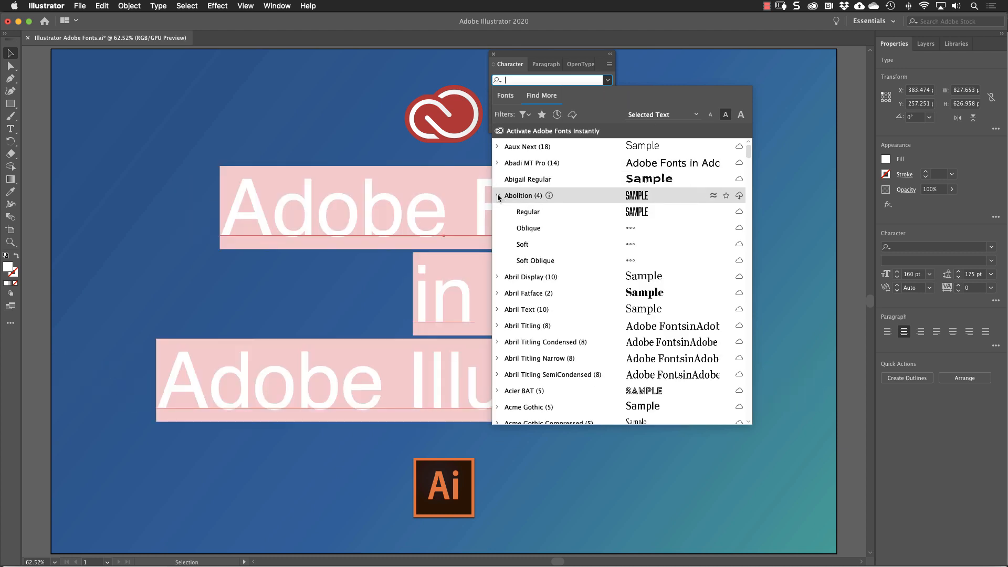
pyautogui.click(740, 213)
pyautogui.click(712, 277)
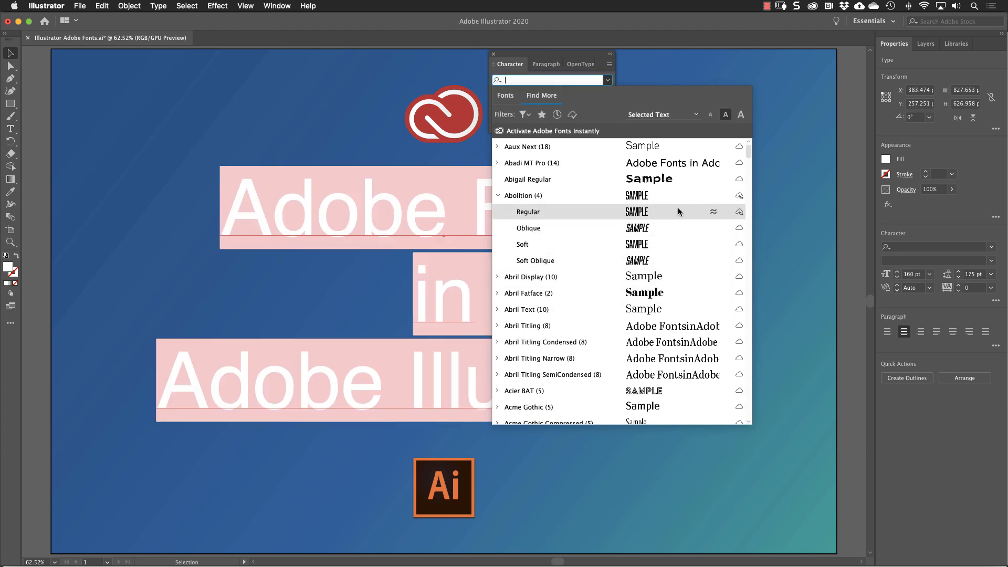
pyautogui.click(632, 213)
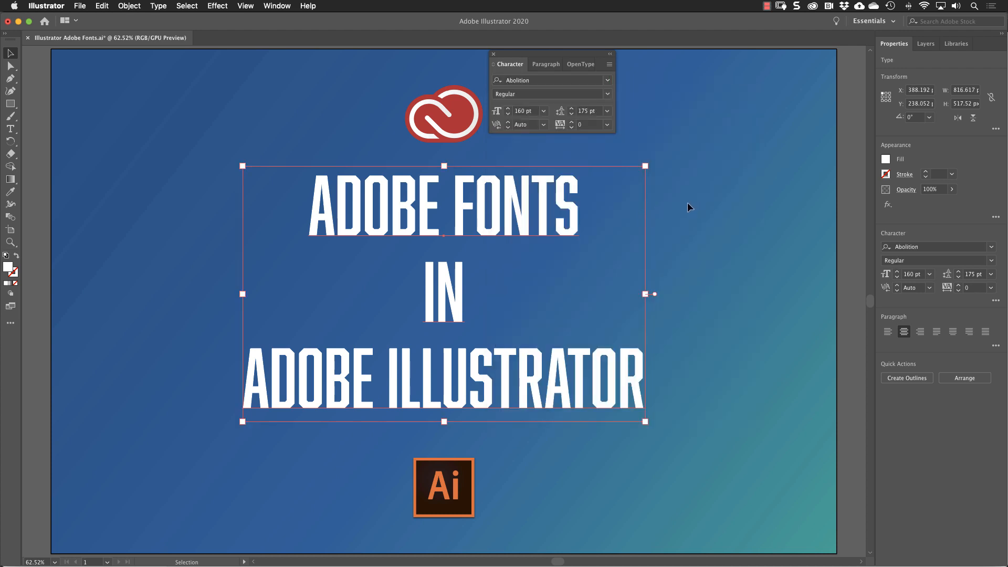
# Step: Filter the font list to active Adobe Fonts only and choose Abolition for the title text
pyautogui.click(609, 79)
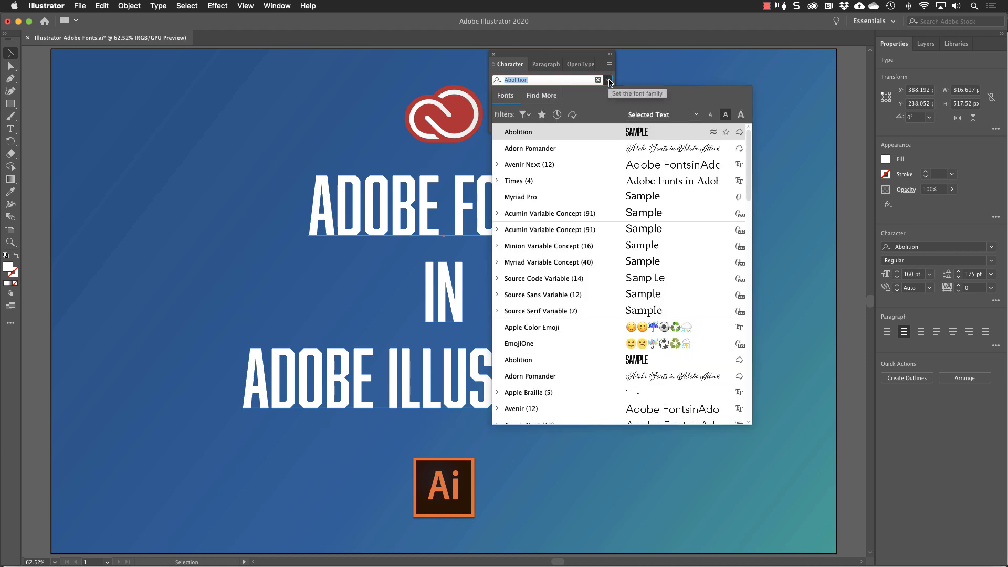
pyautogui.click(572, 115)
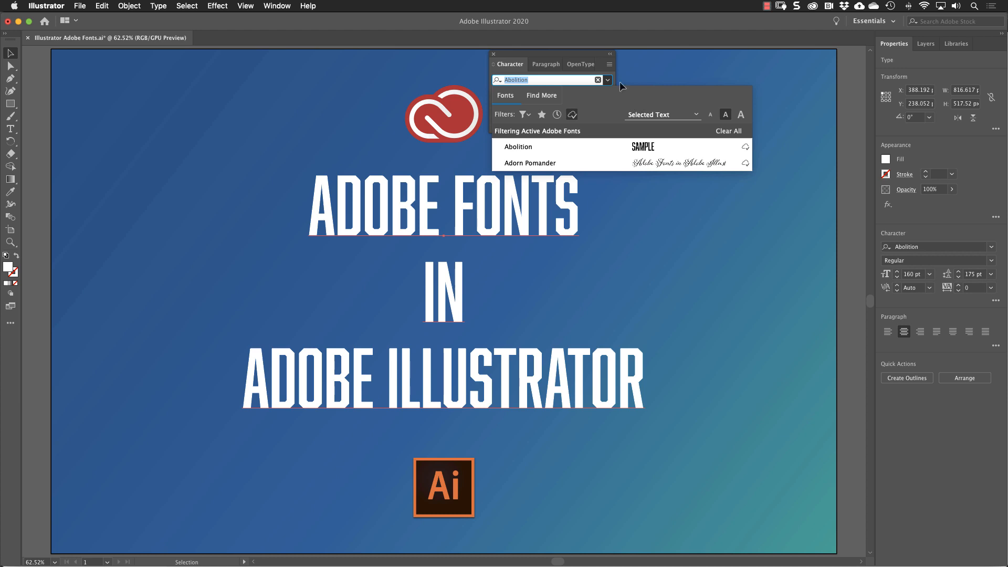
pyautogui.click(546, 146)
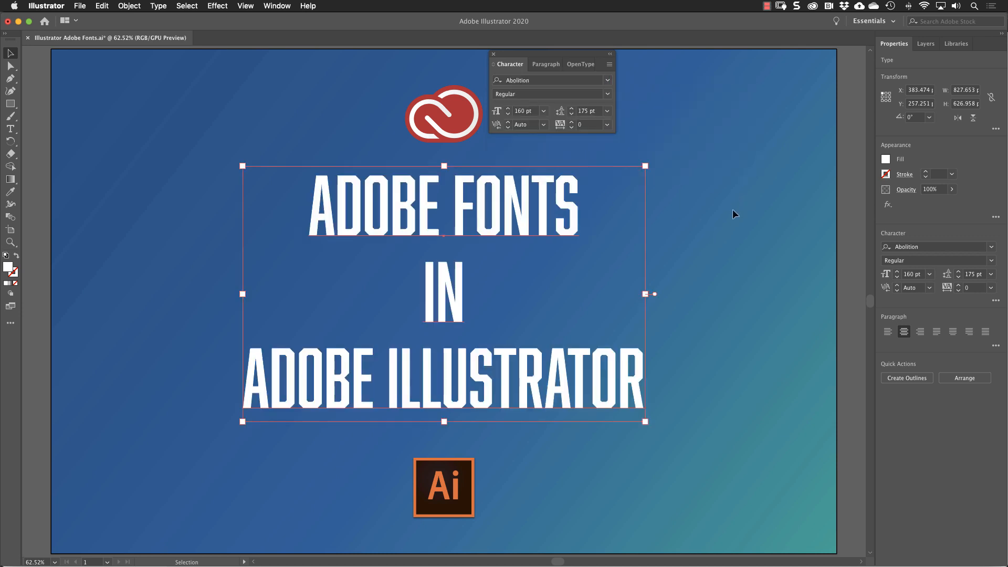